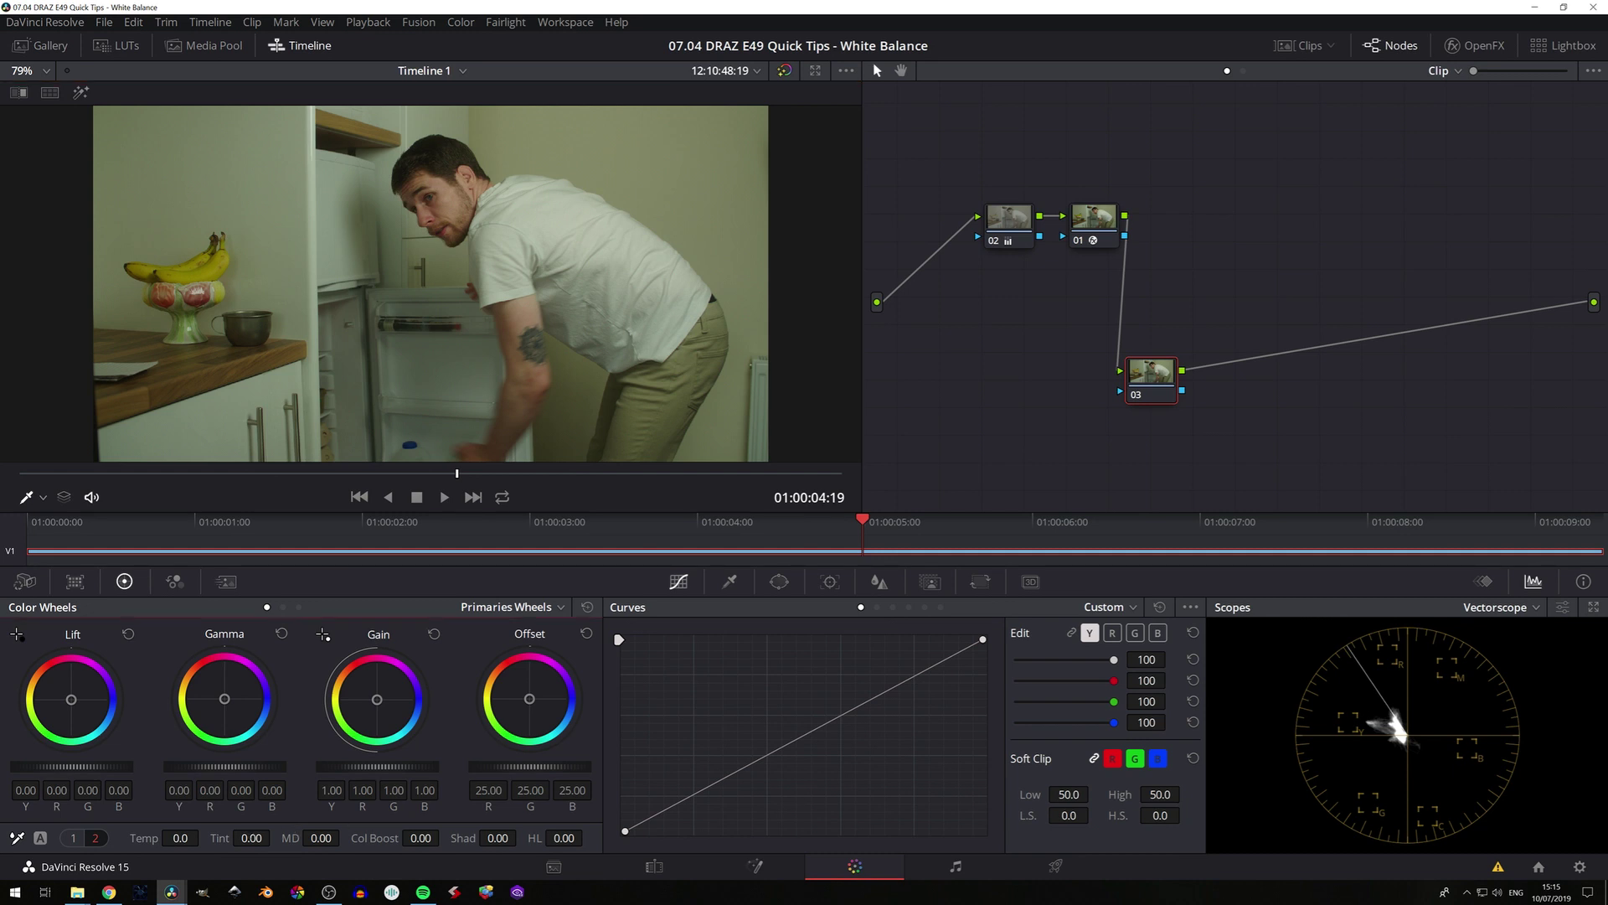
Raise Tint to 34 and lower Temp to -610 in the Primaries bar.
drag(251, 837, 279, 836)
drag(183, 840, 147, 840)
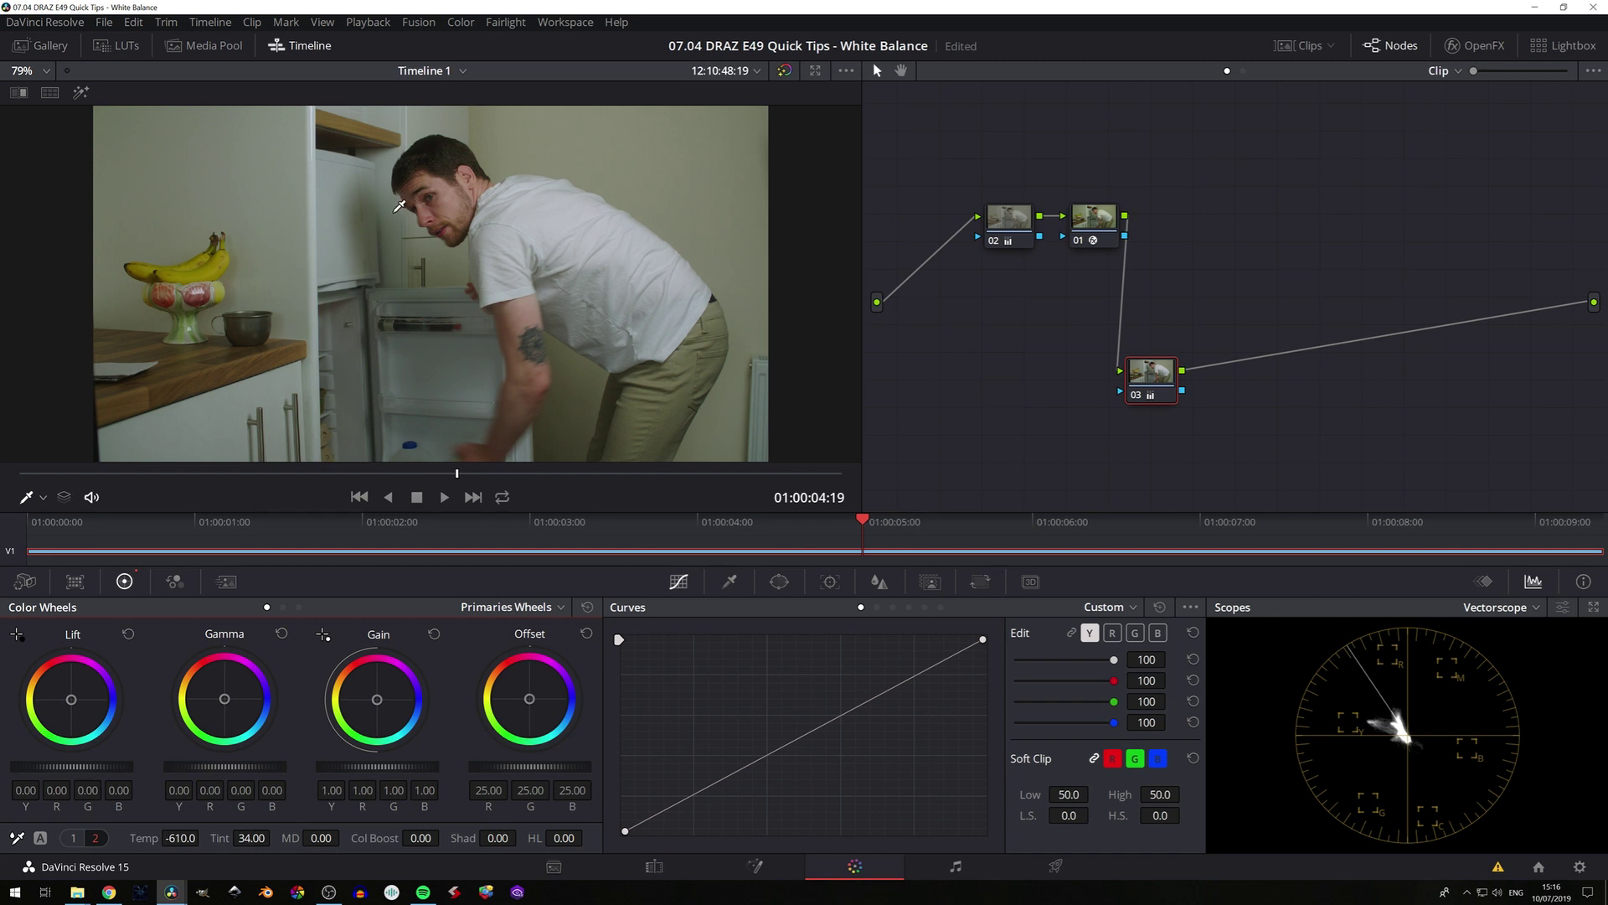
Reset node 03's grade, then auto white-balance from the white shirt to Temp -324.2, Tint 39.28.
right_click(1185, 379)
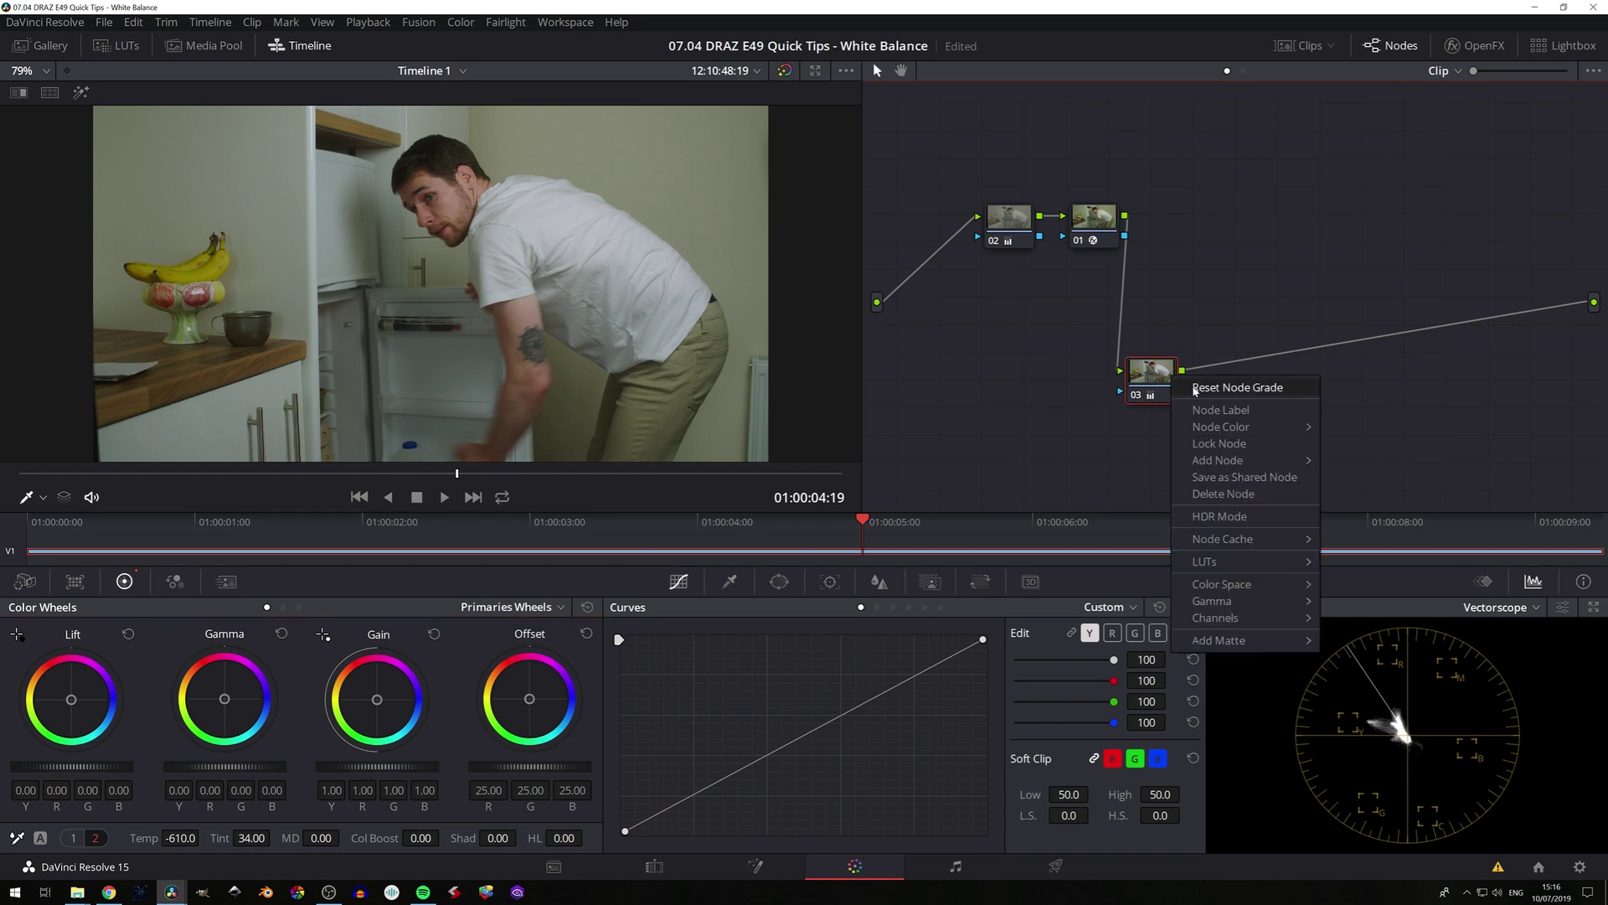
click(1189, 387)
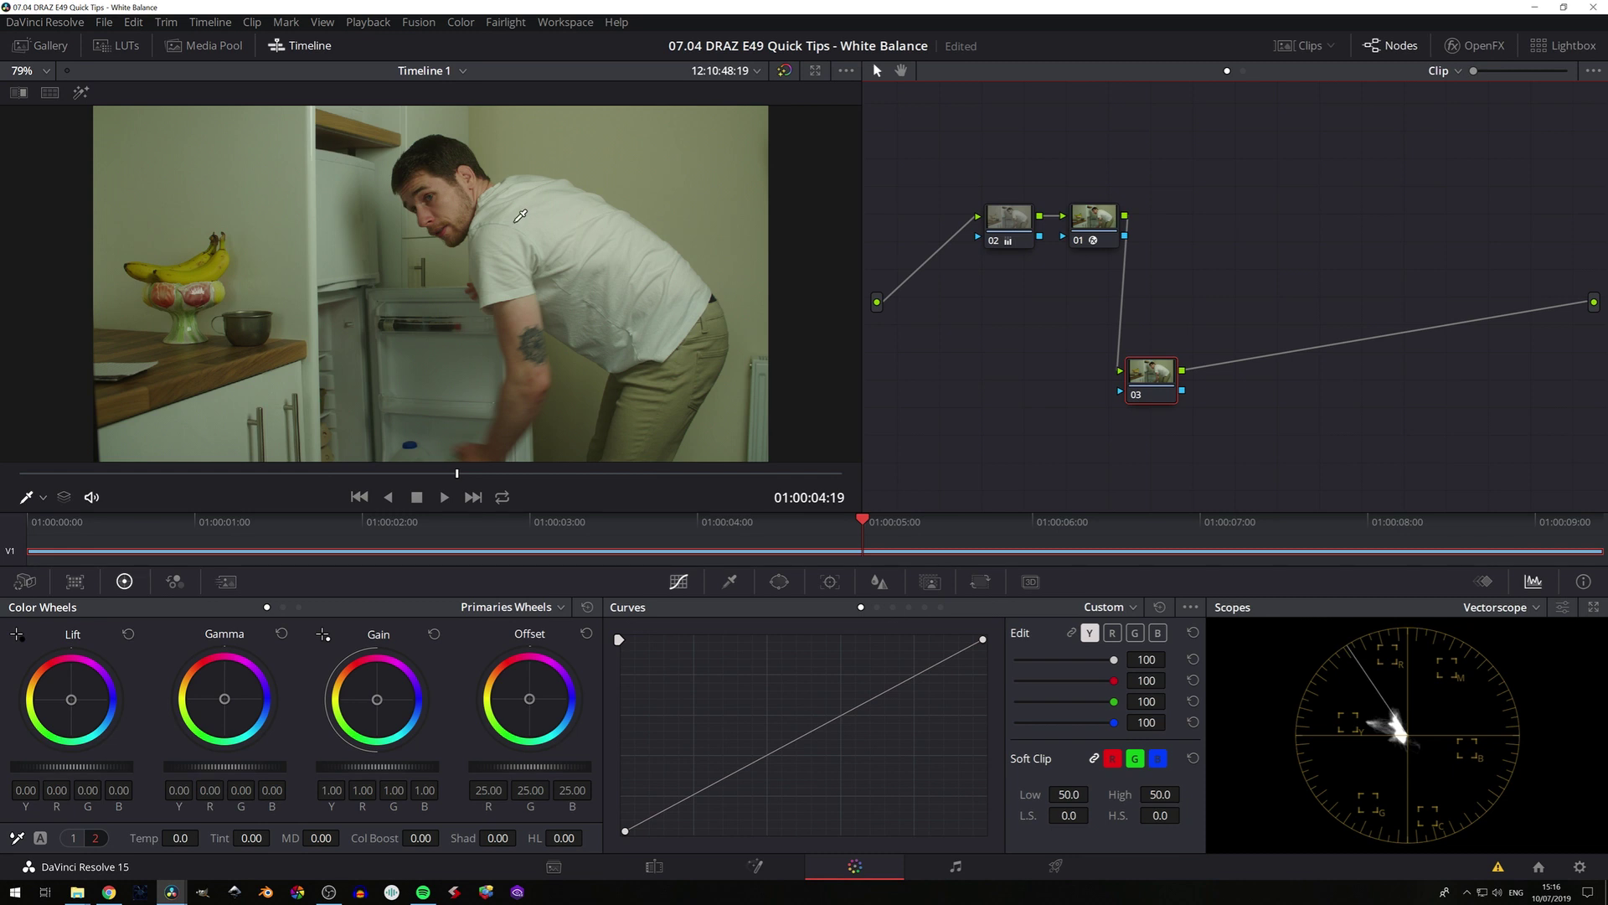
click(17, 839)
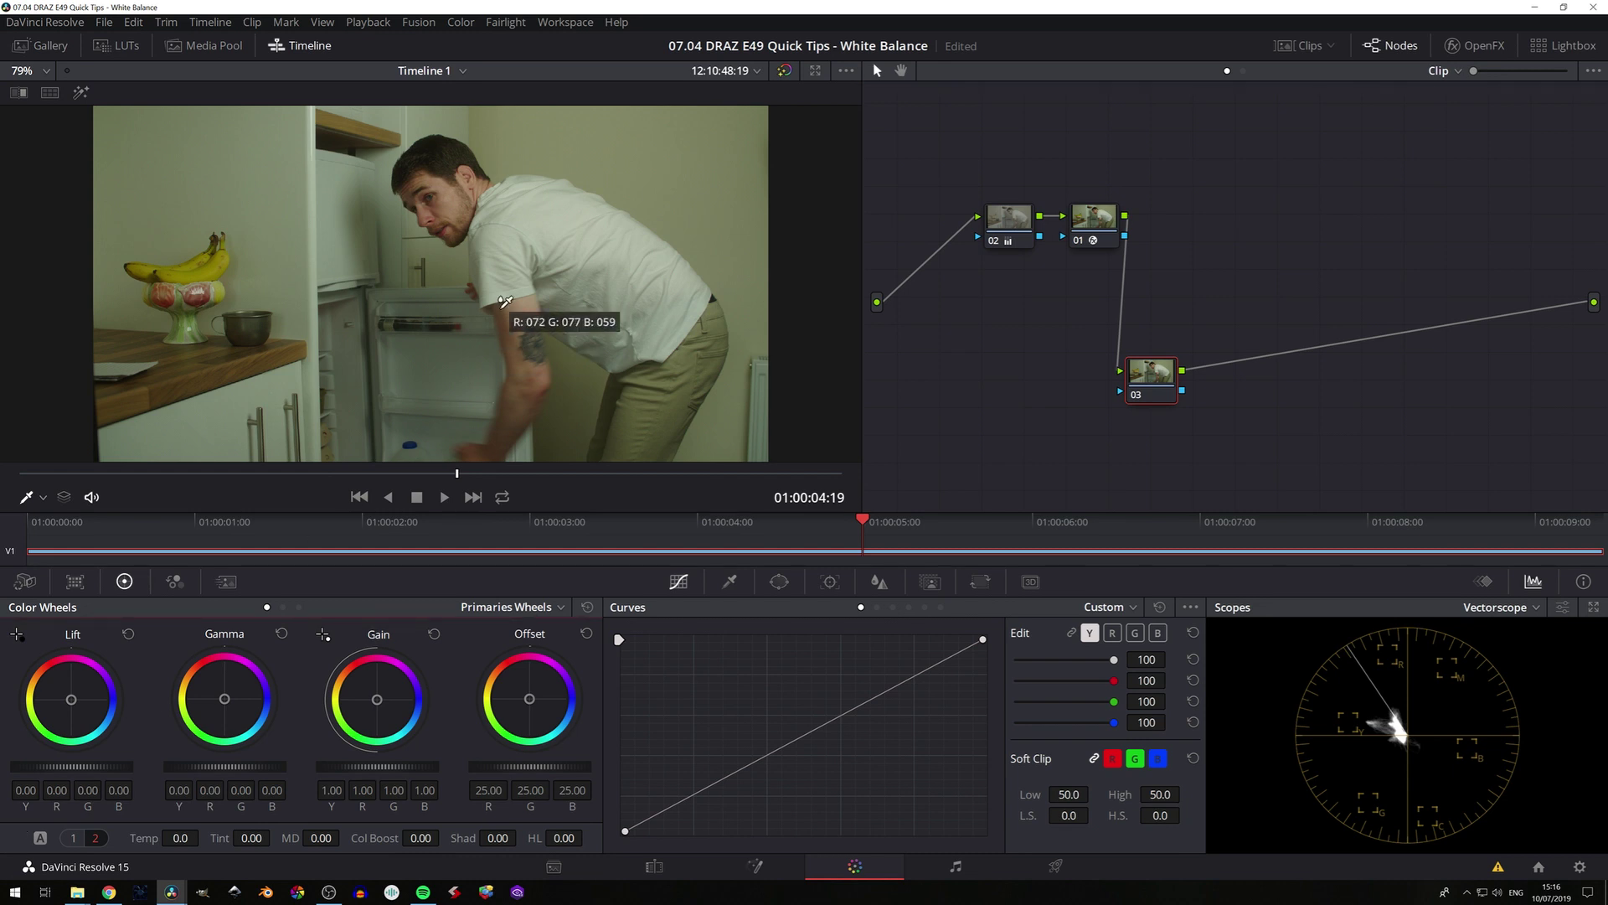
click(510, 211)
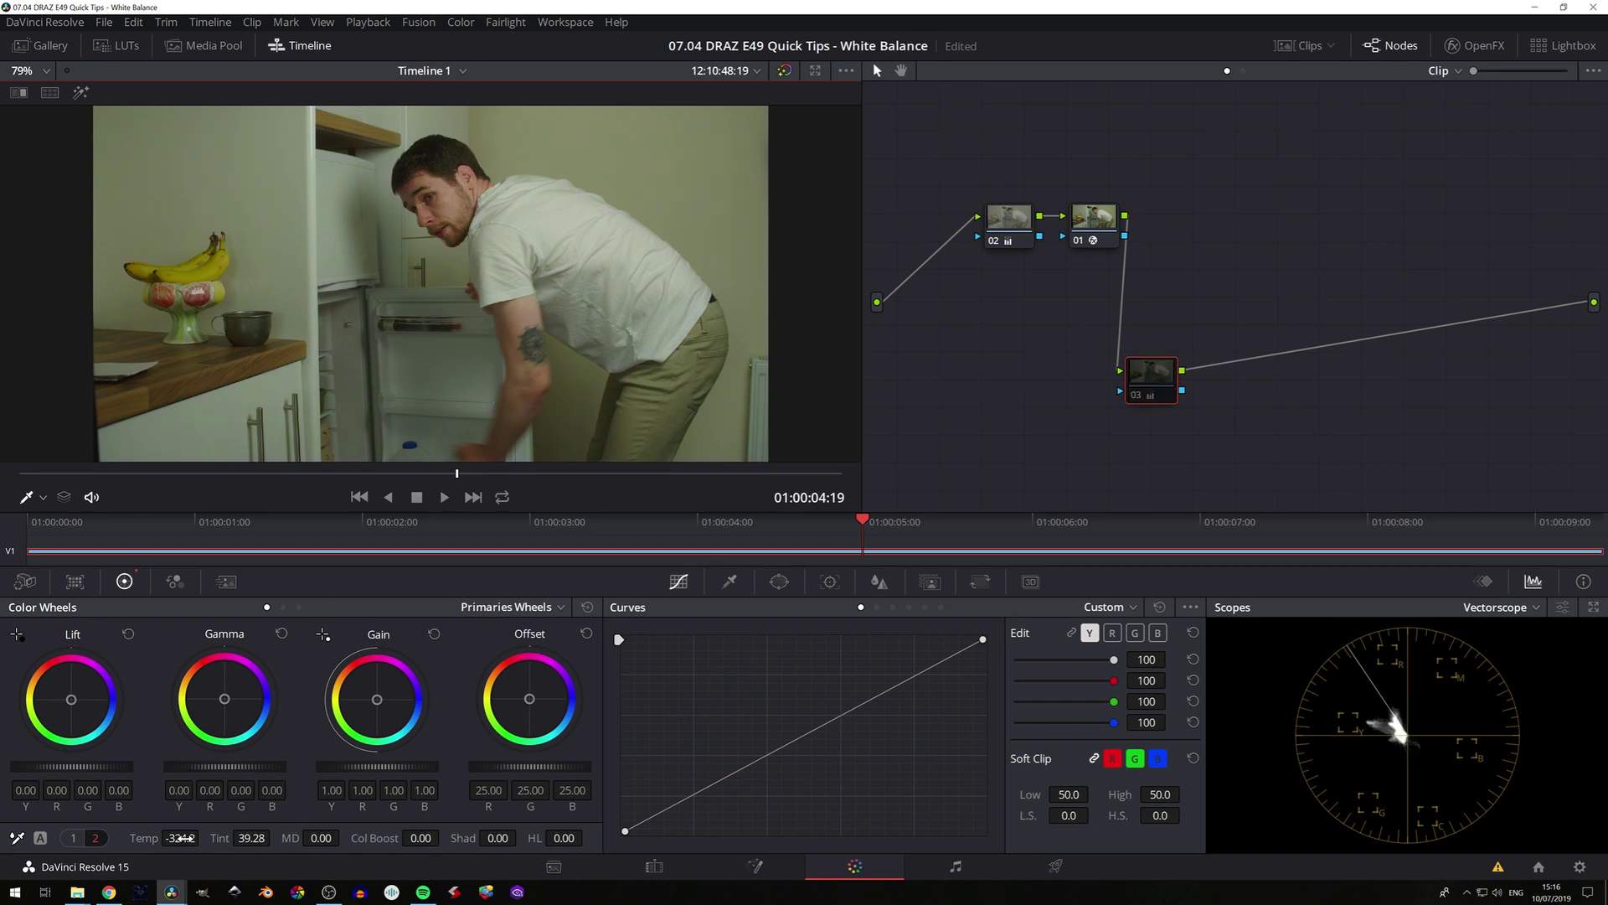
right_click(1161, 375)
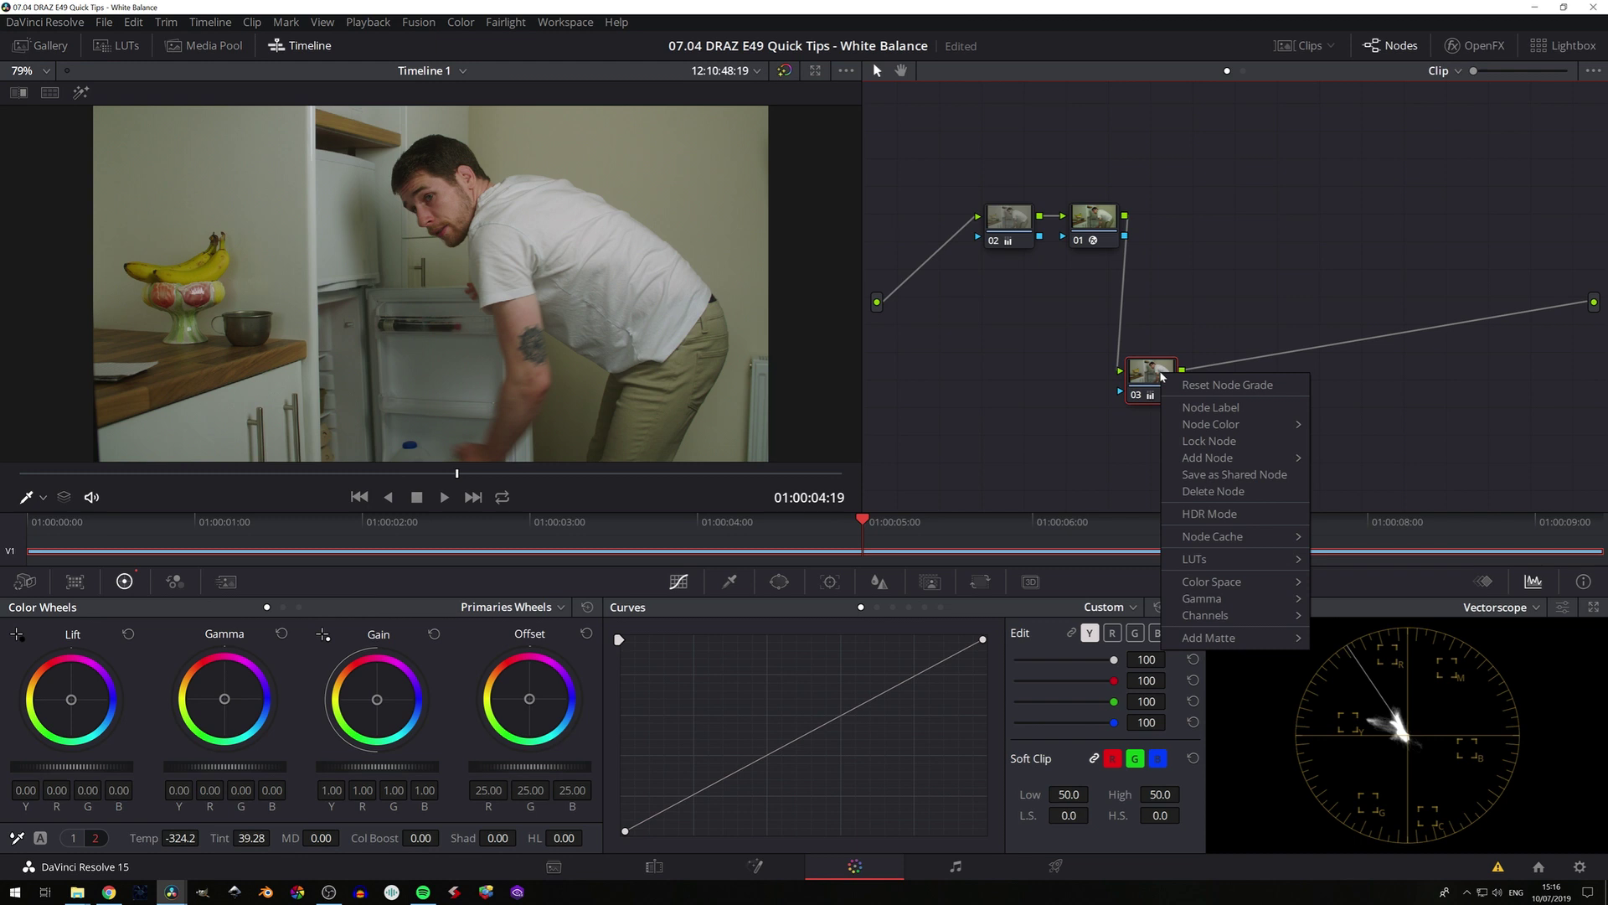
Clear node 03's white-balance grade and unlink the red, green and blue curves.
click(1201, 384)
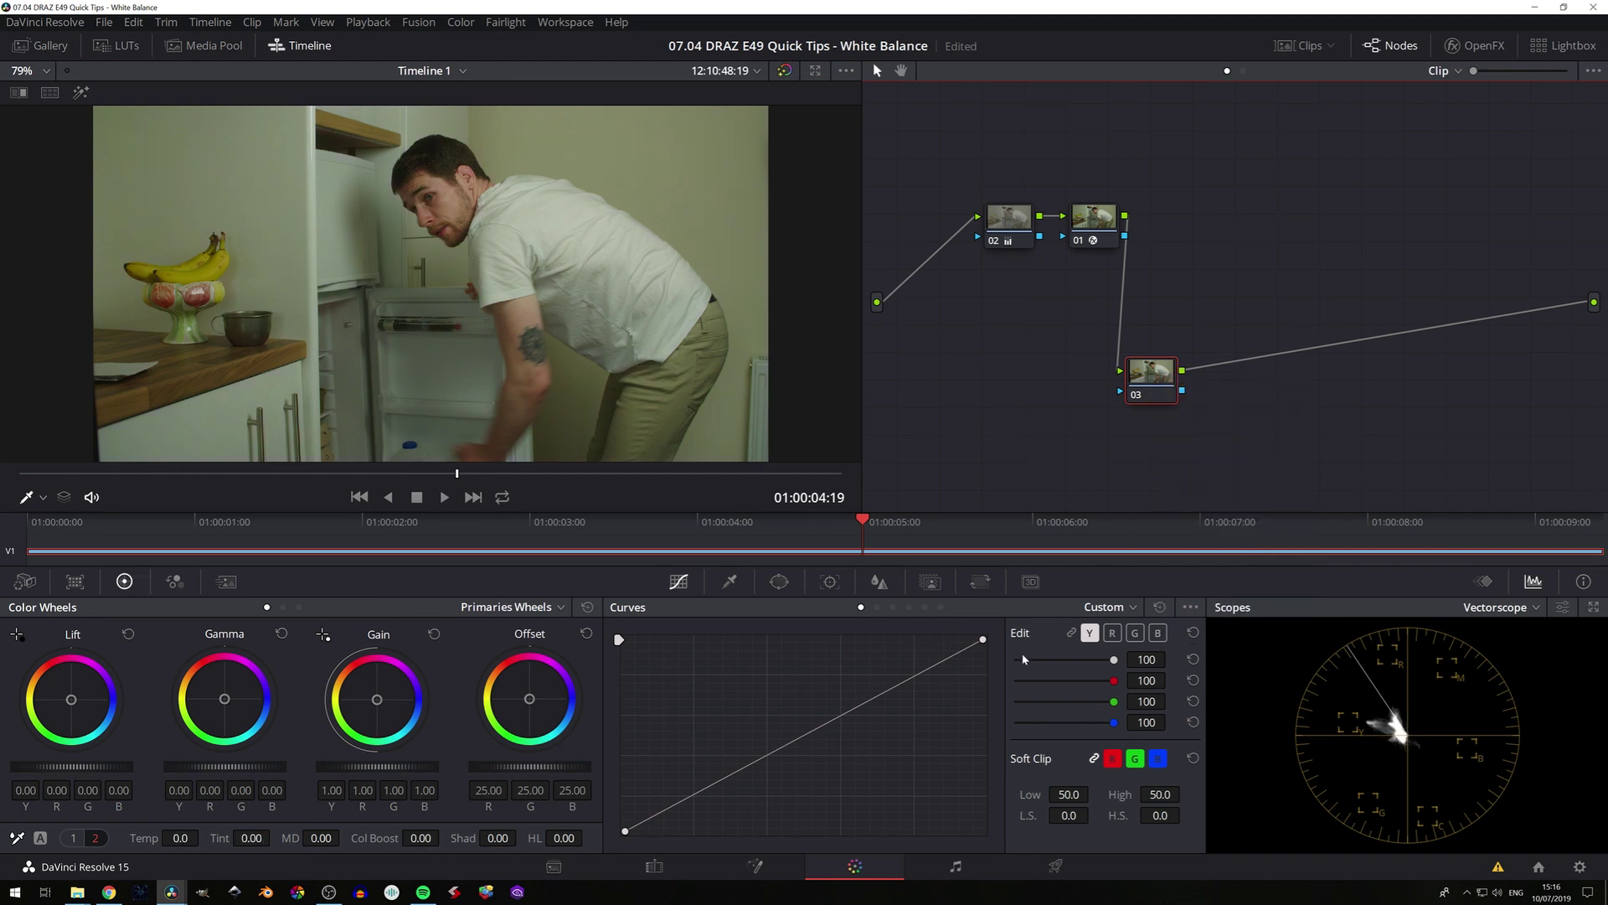
click(1071, 633)
click(1072, 634)
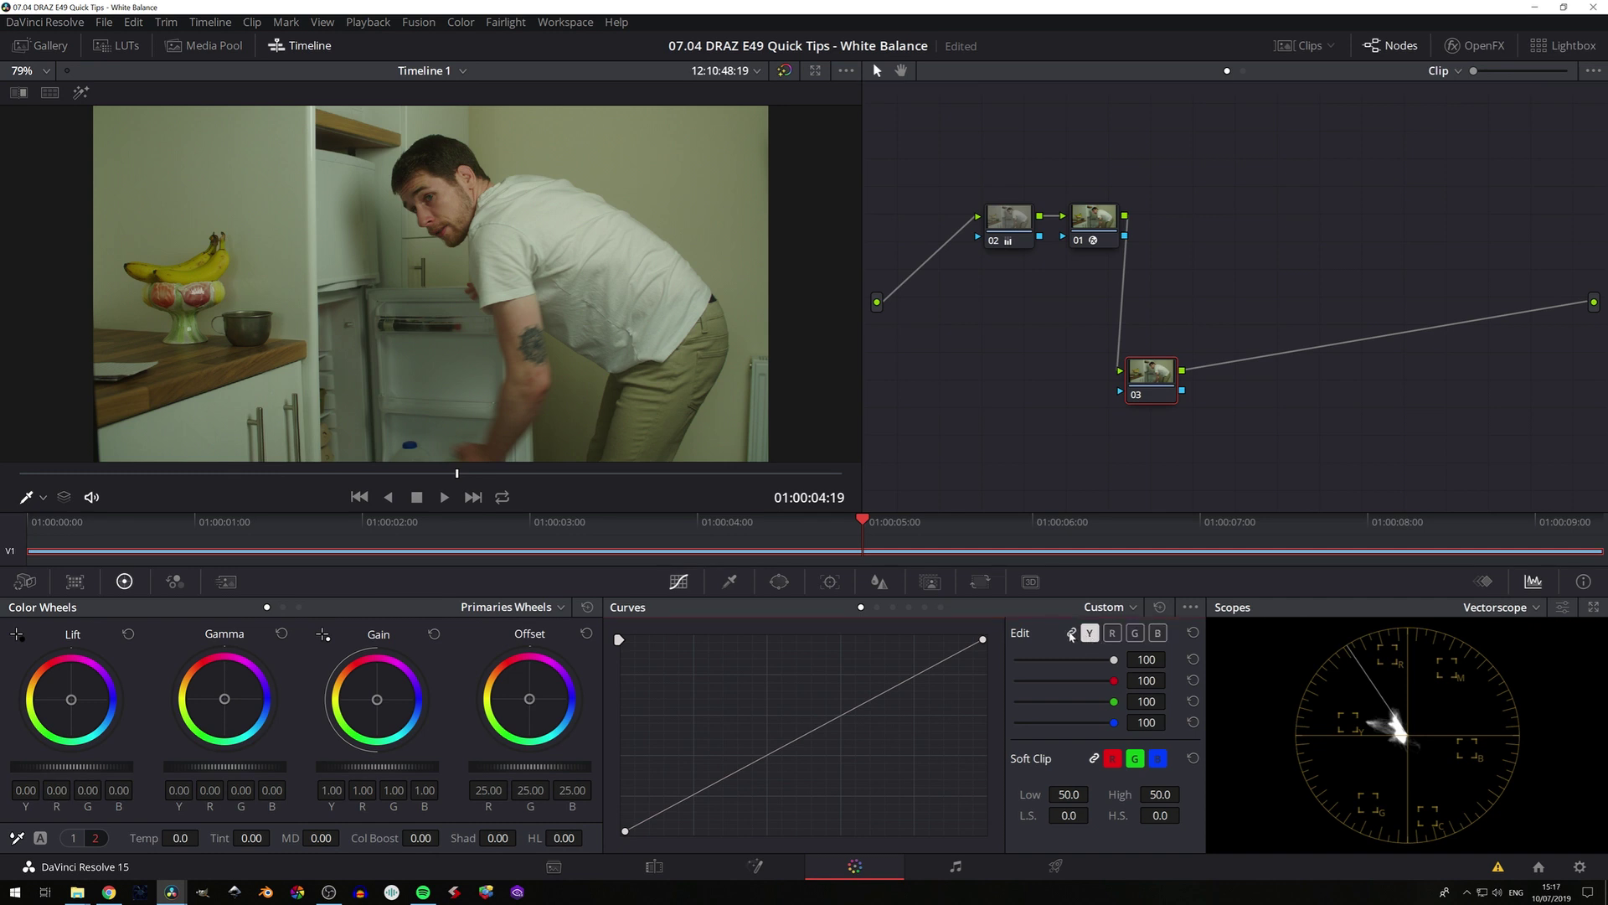
Set viewer sampling to Qualifier mode and sample the shirt's colour onto the curves.
click(44, 499)
click(44, 499)
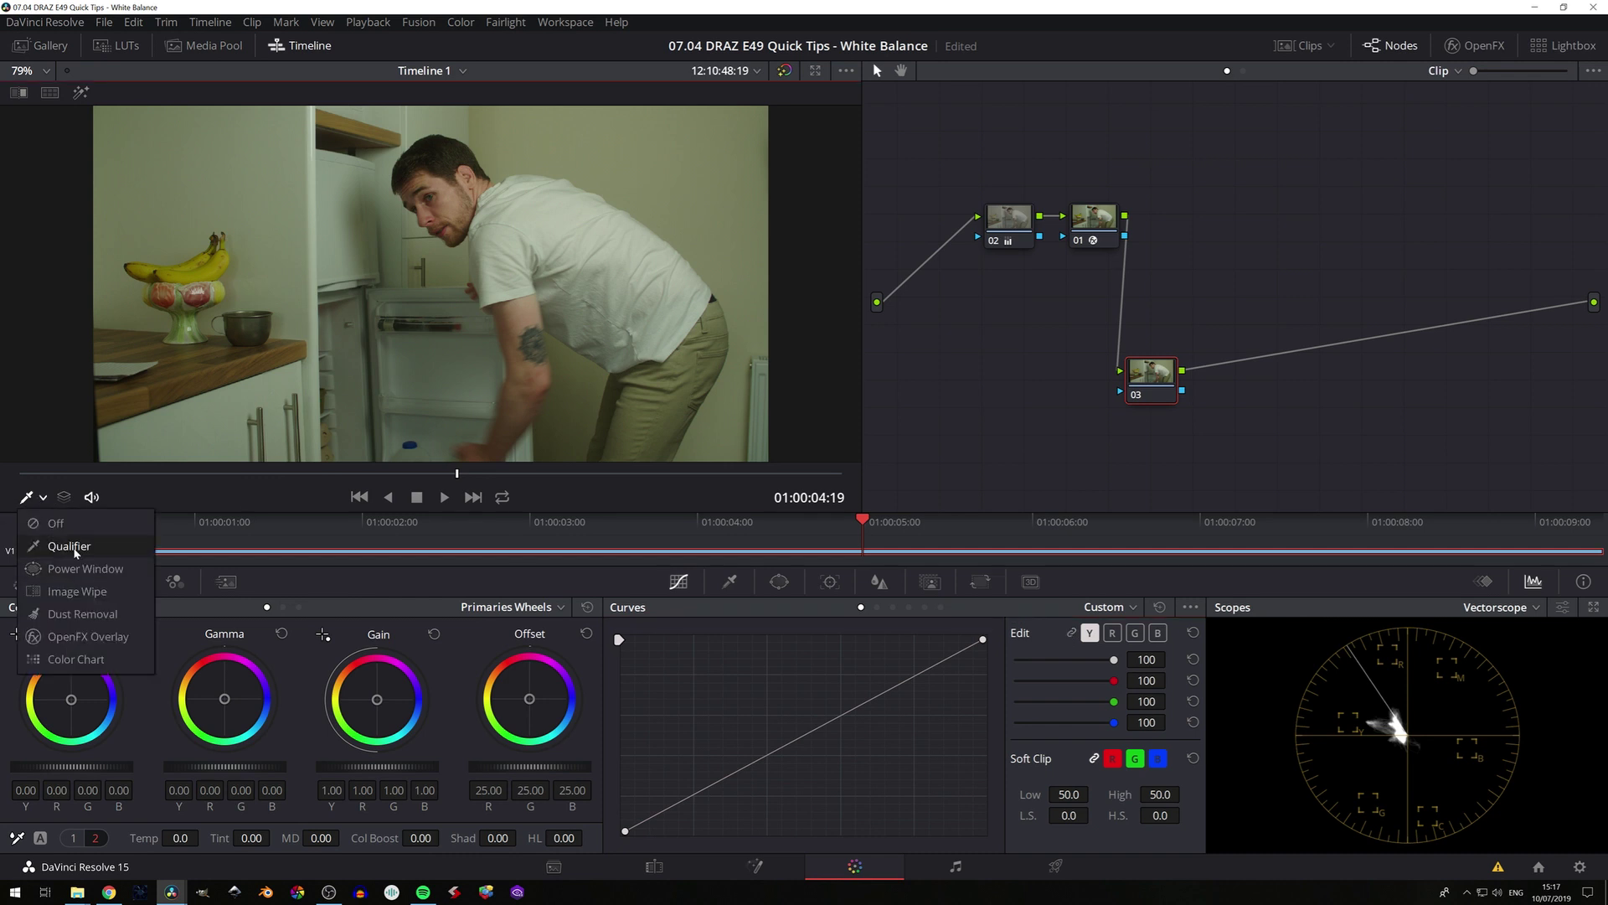
click(74, 550)
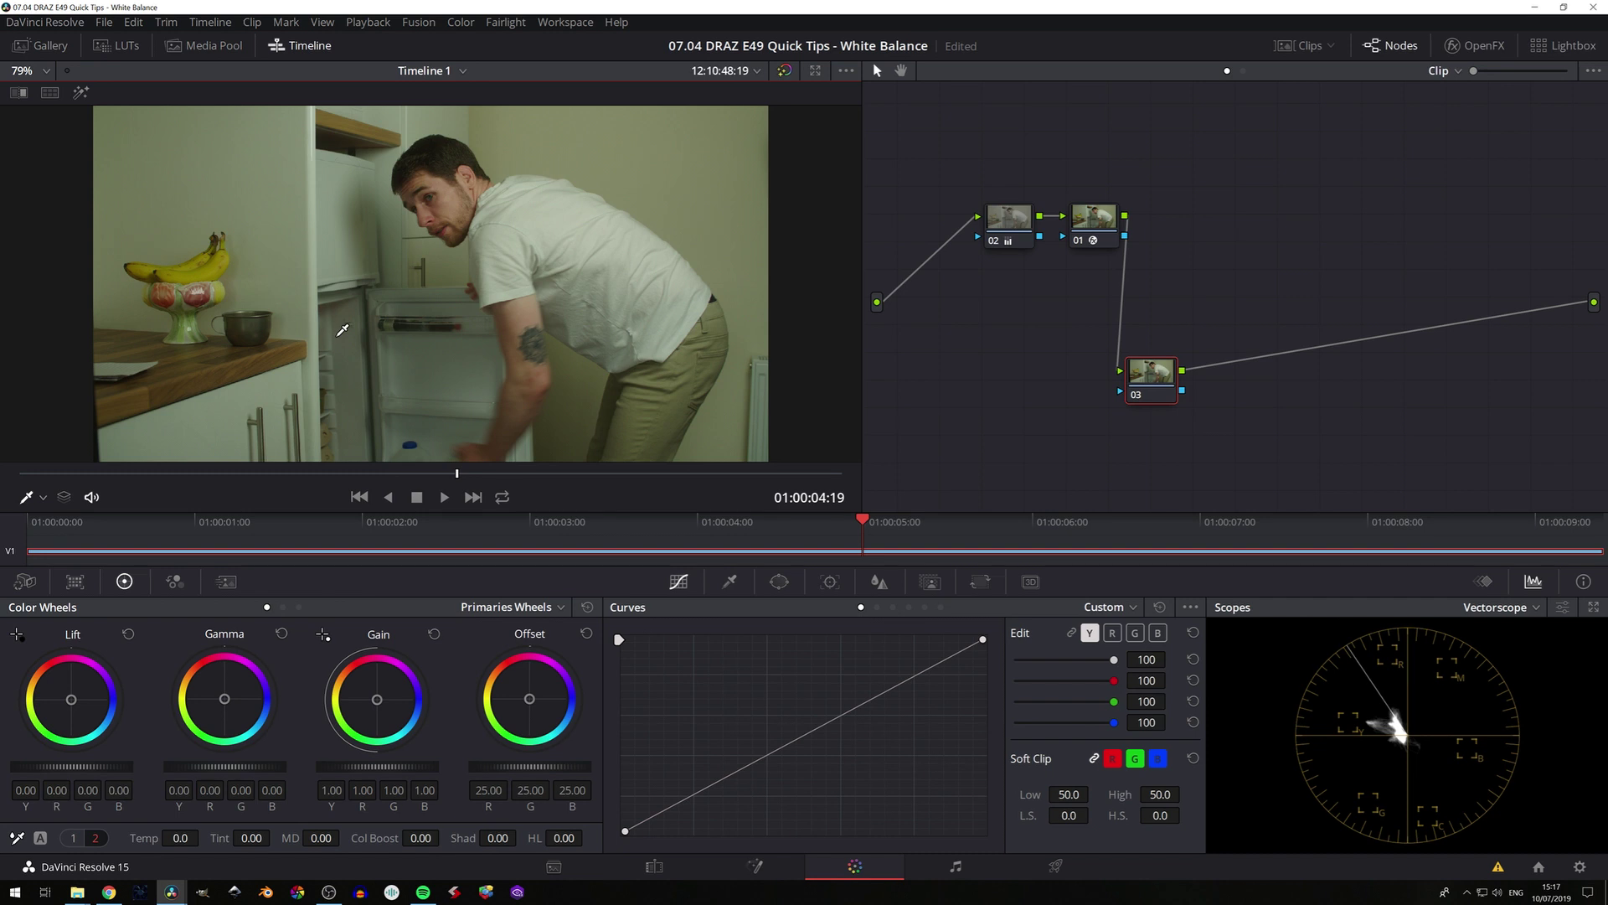
shift+click(533, 209)
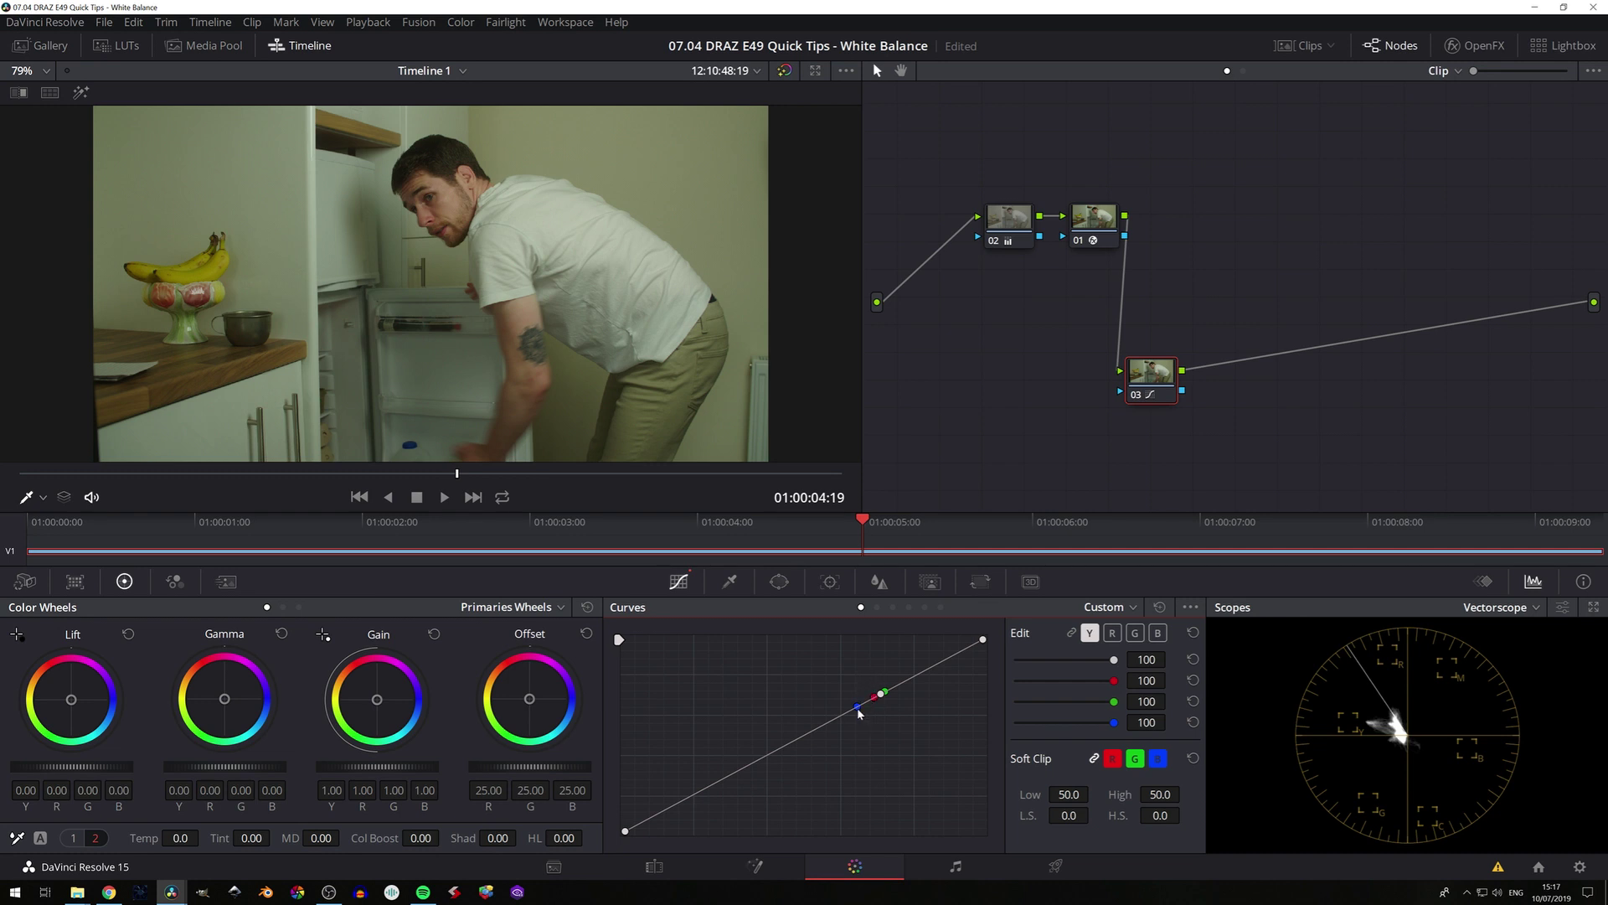
Raise the blue curve point and lower the green at the shirt's level, then toggle node 03 to compare.
click(1158, 633)
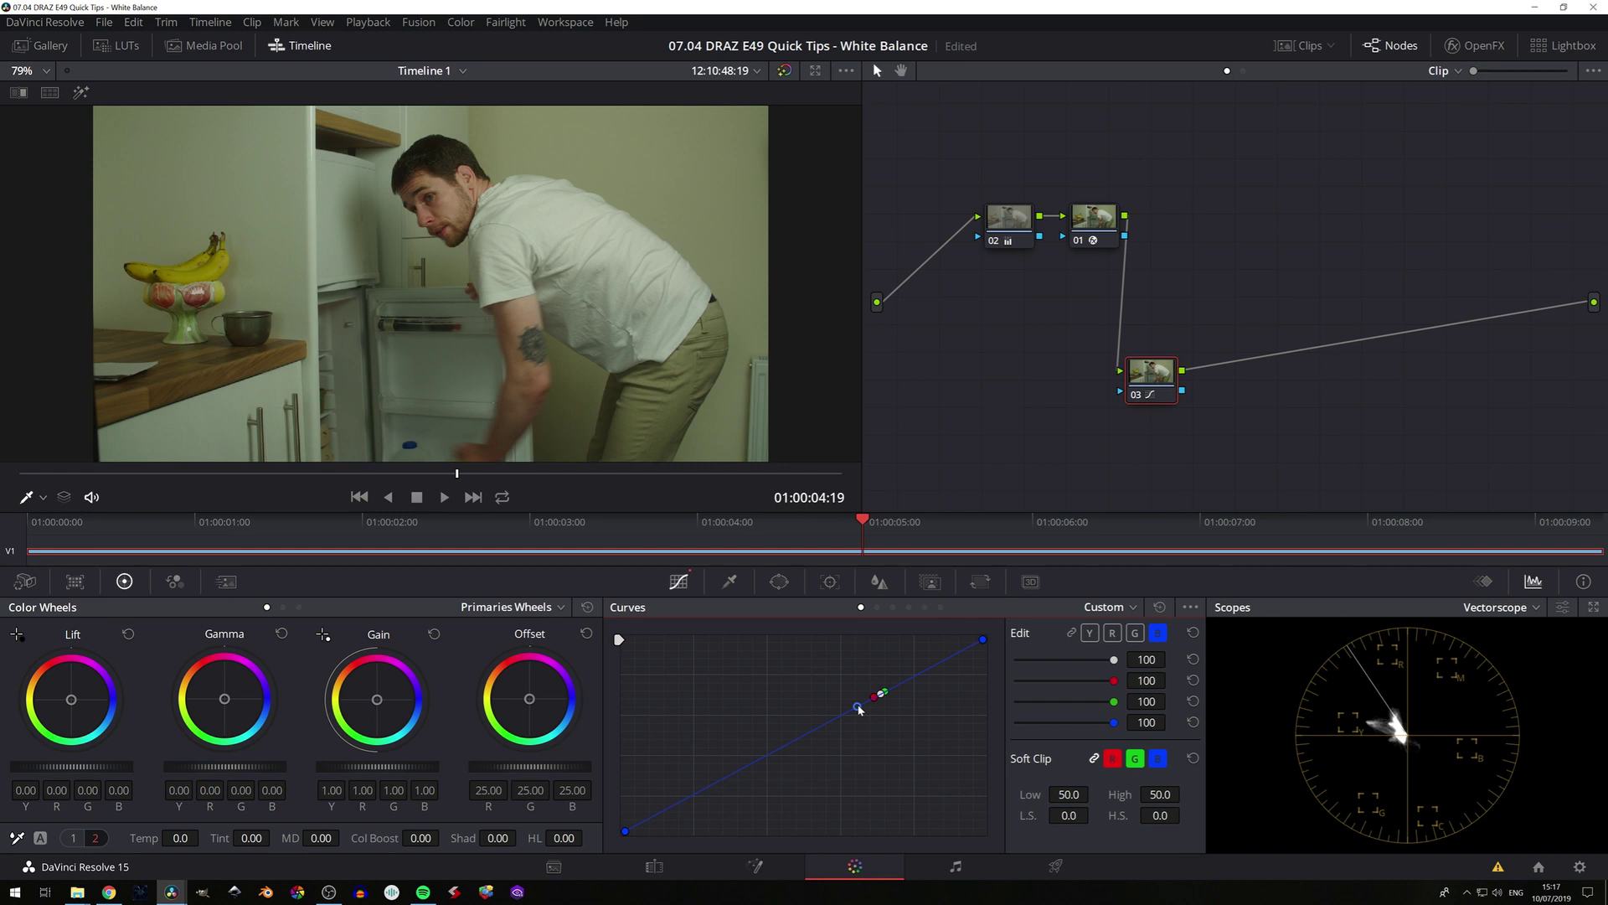
drag(859, 710, 859, 702)
click(1135, 633)
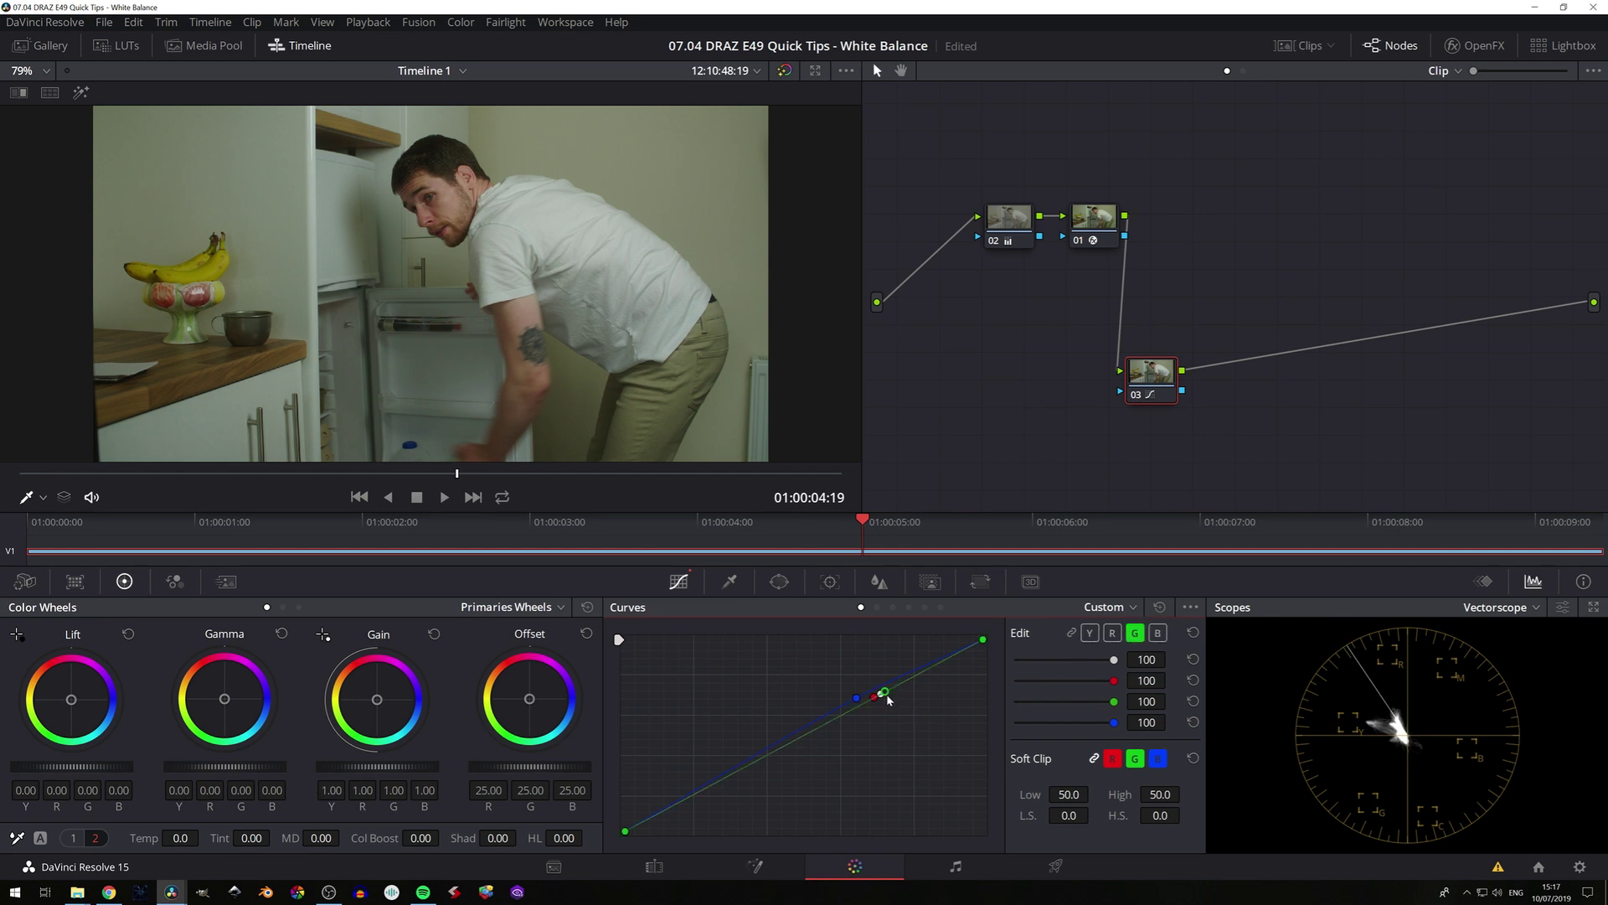
drag(886, 696, 889, 700)
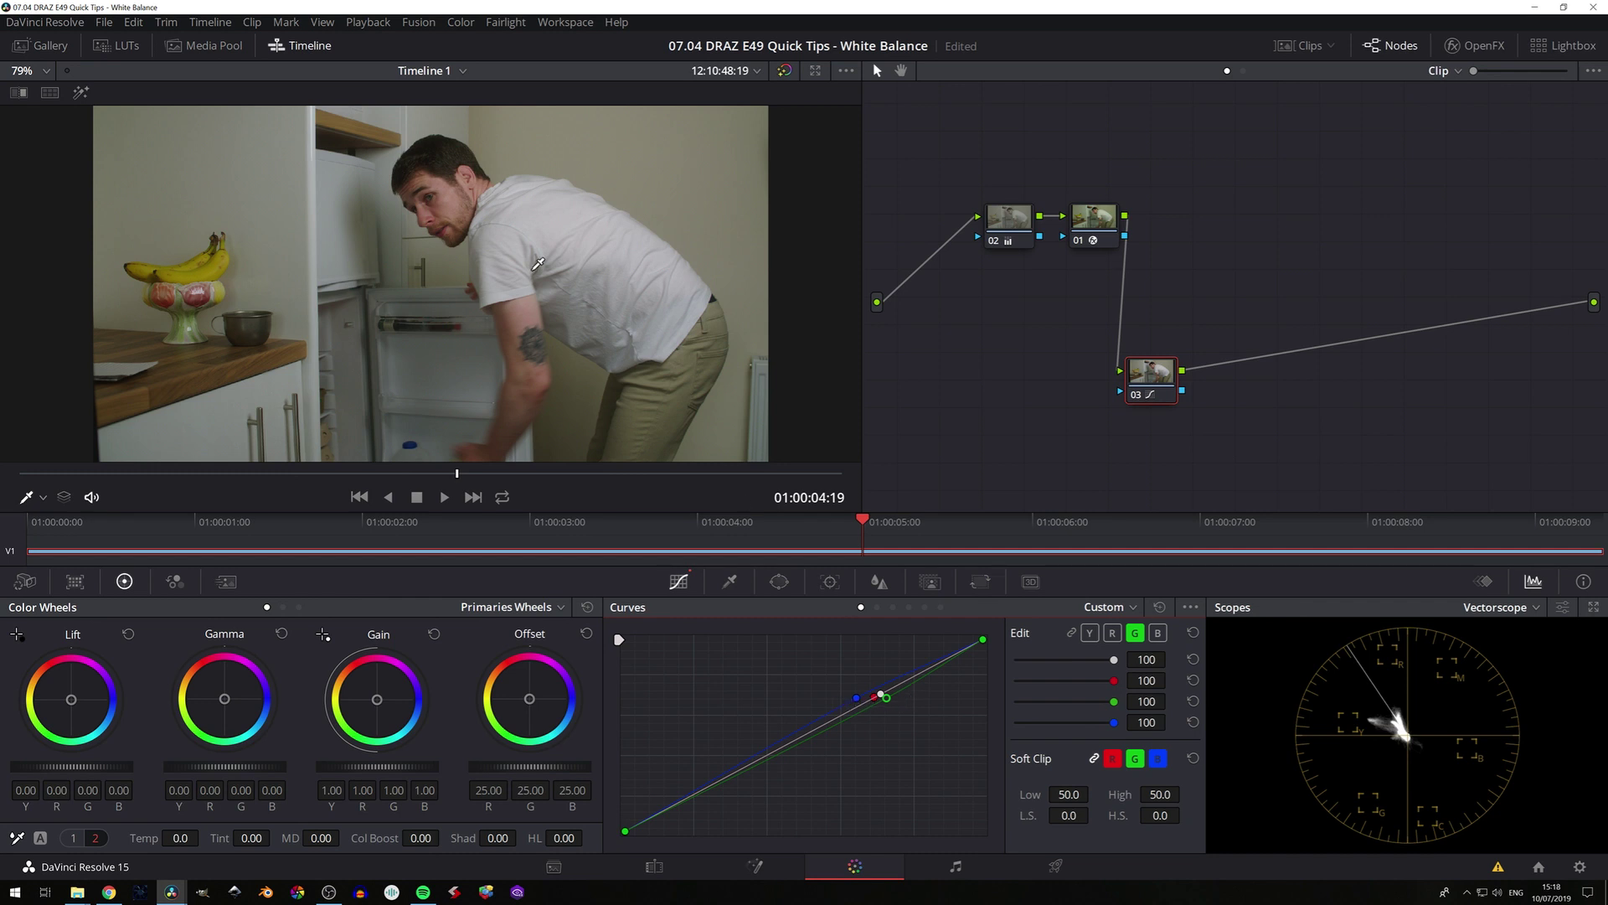
key(ctrl+d)
key(ctrl+d)
key(ctrl+d)
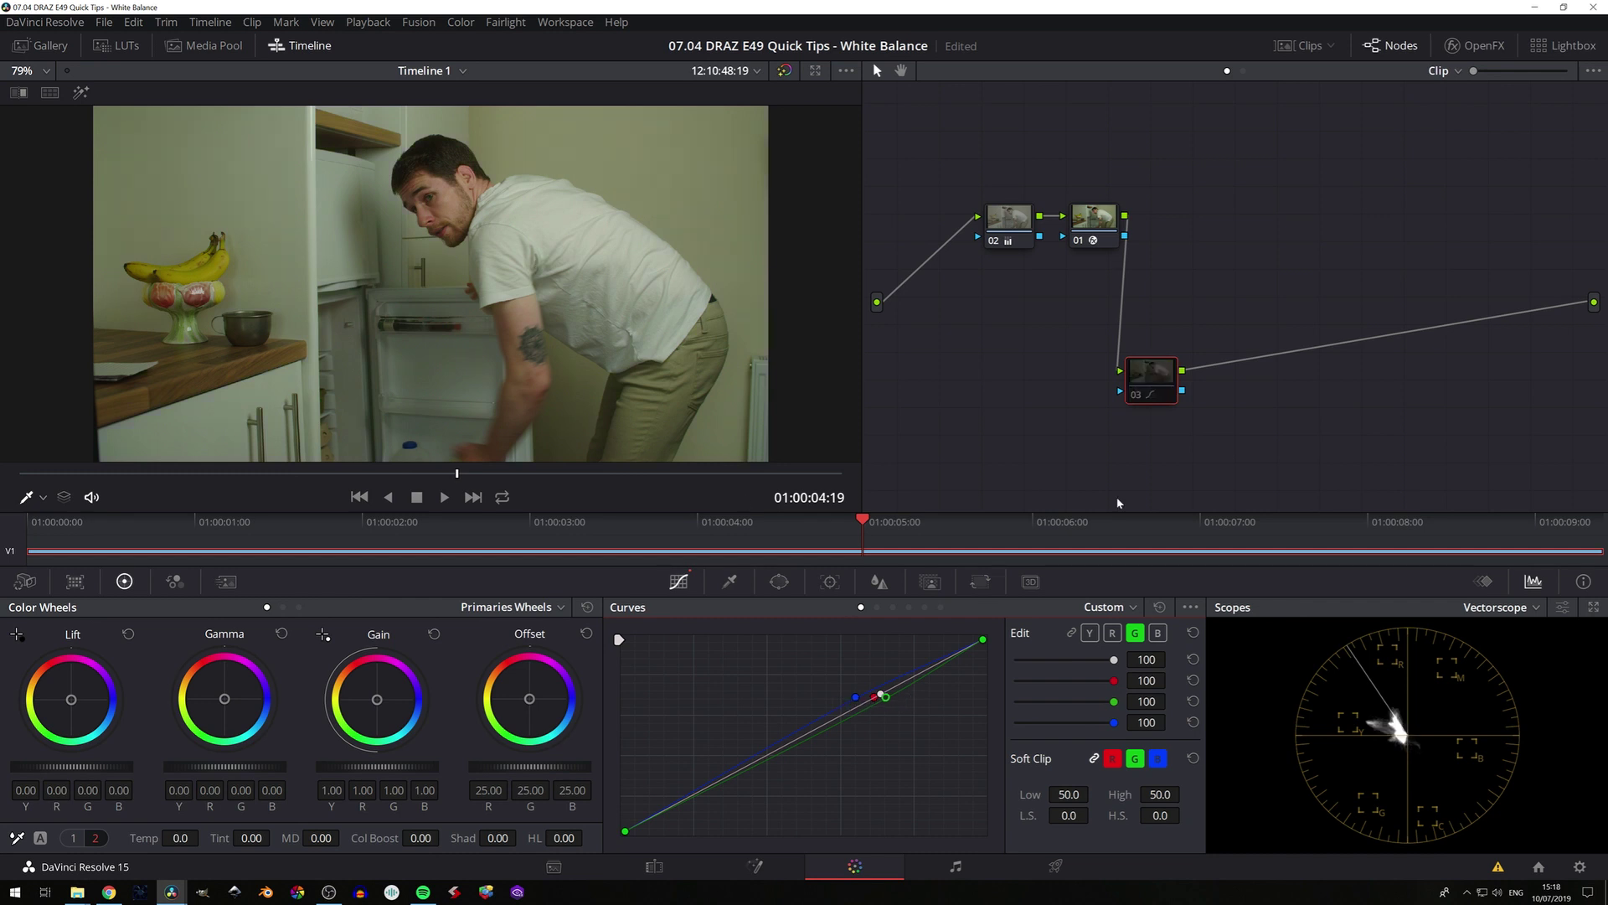
key(ctrl+d)
key(ctrl+d)
key(ctrl+d)
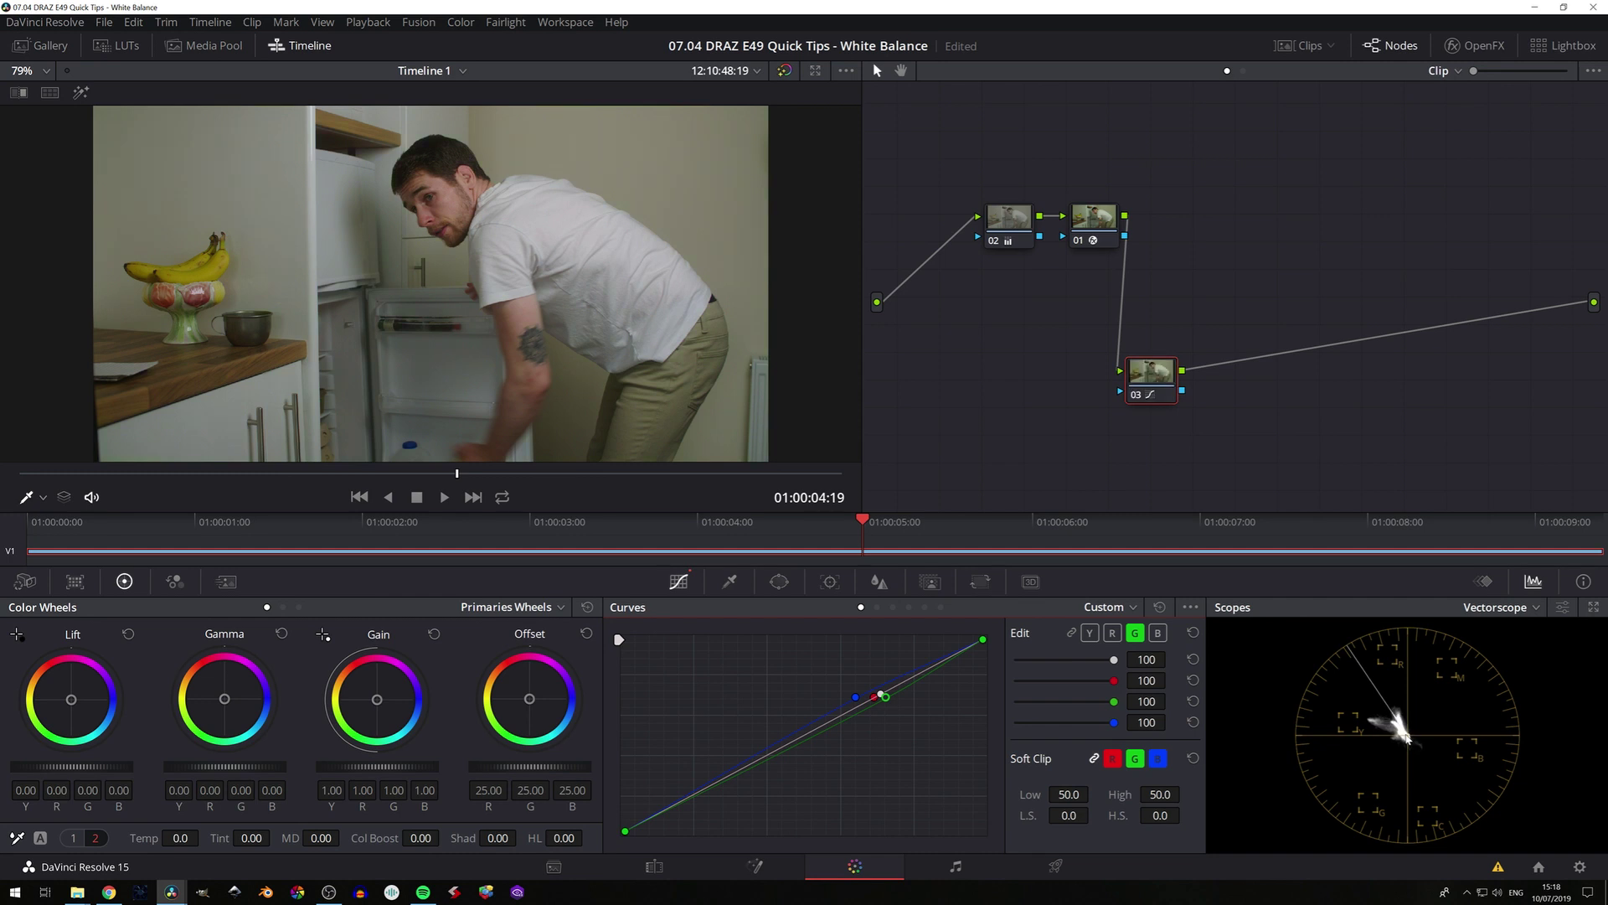
Switch the scope to RGB Parade and toggle node 03 off and on to compare.
click(1531, 608)
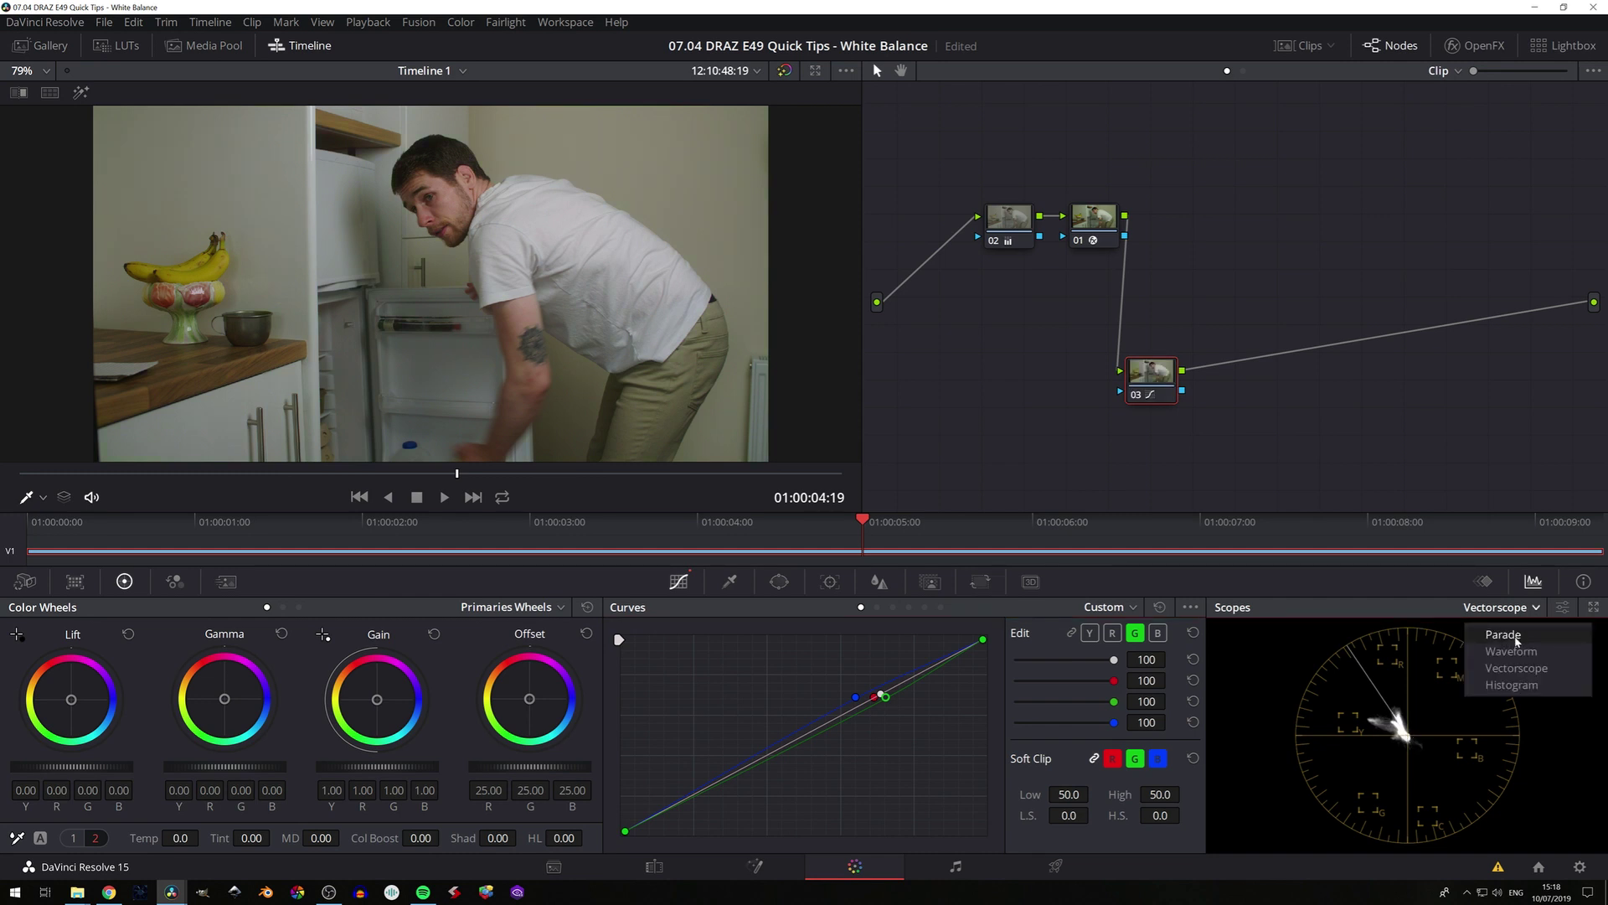
click(1517, 642)
key(ctrl+d)
key(ctrl+d)
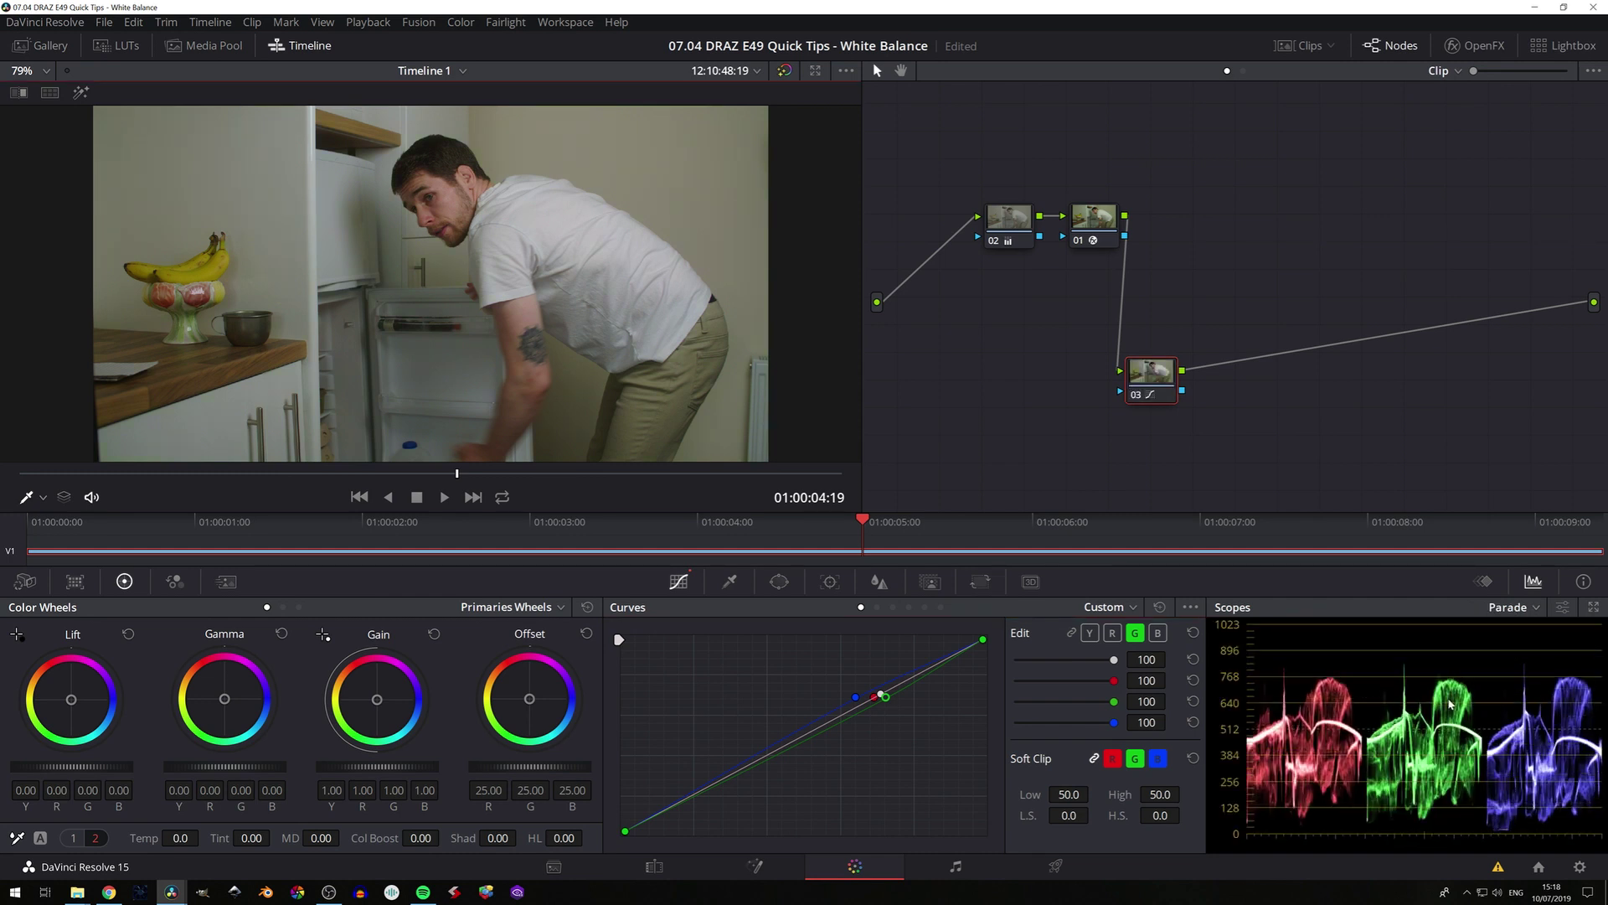
key(ctrl+d)
key(ctrl+d)
key(ctrl+d)
key(ctrl+d)
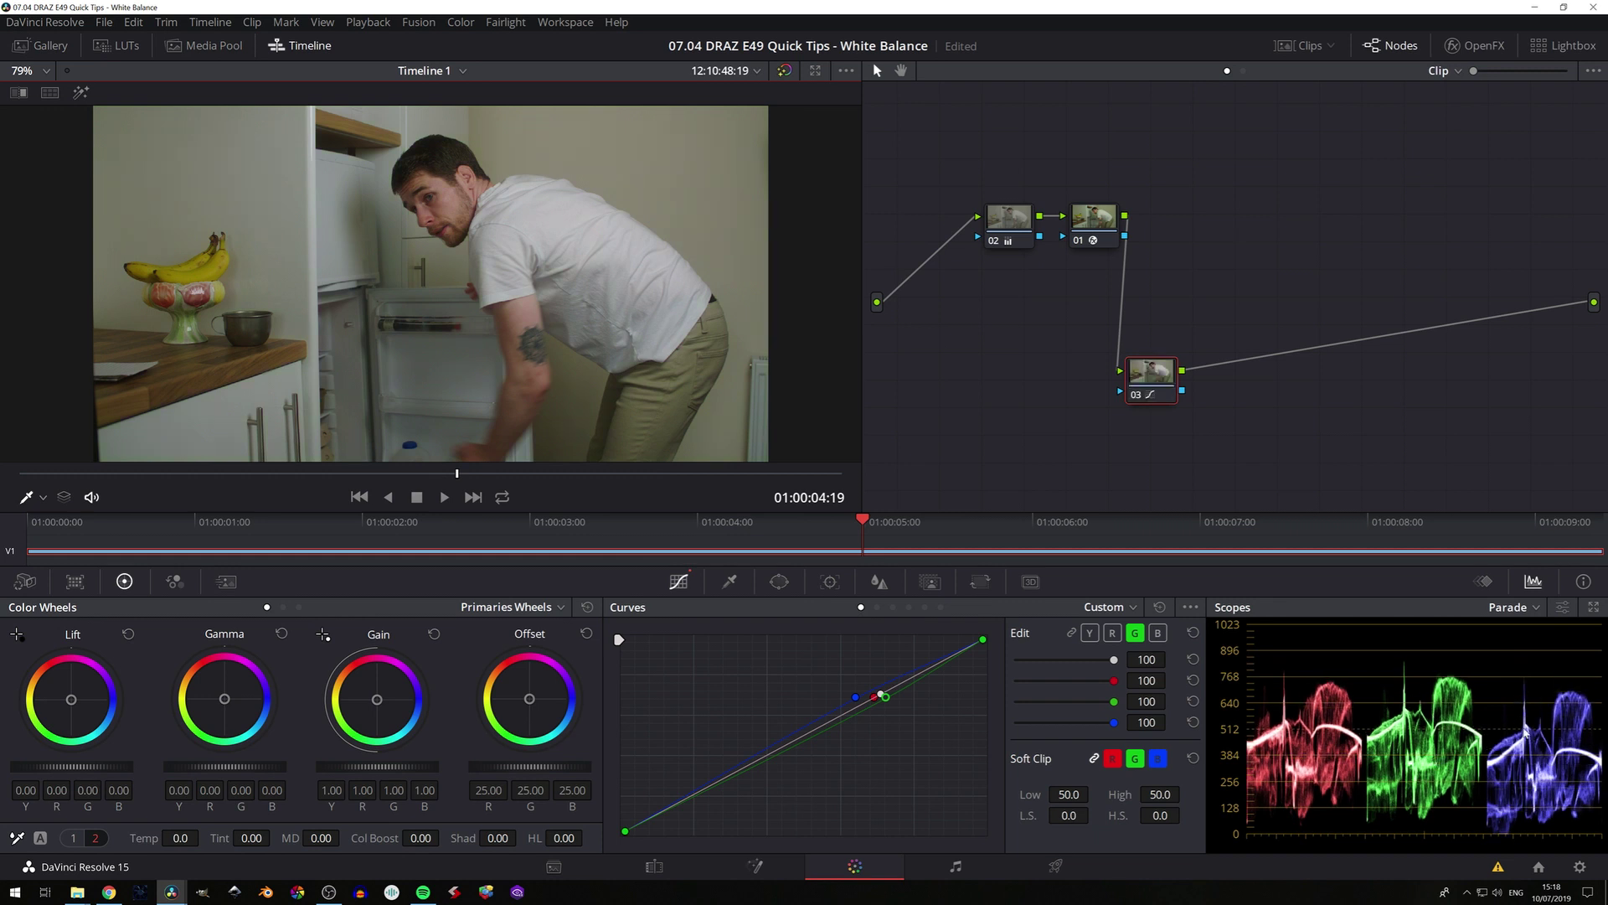